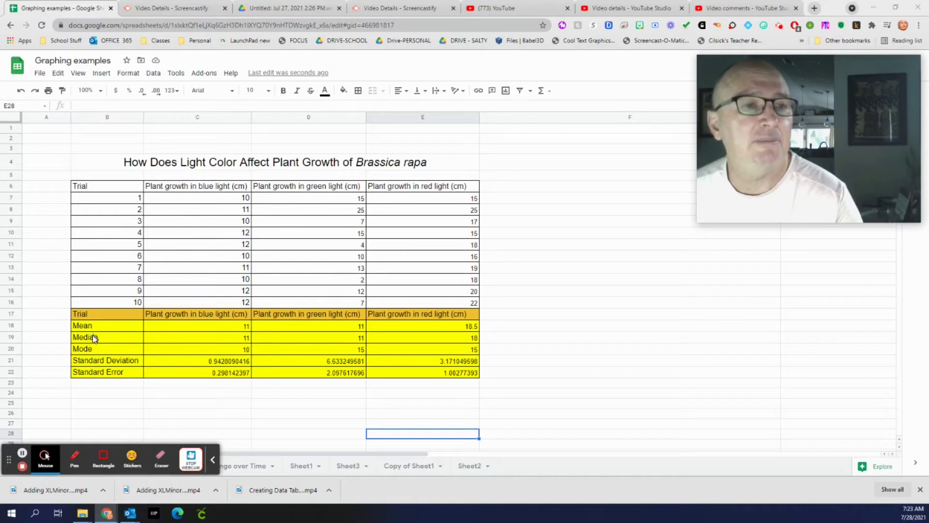
click(112, 375)
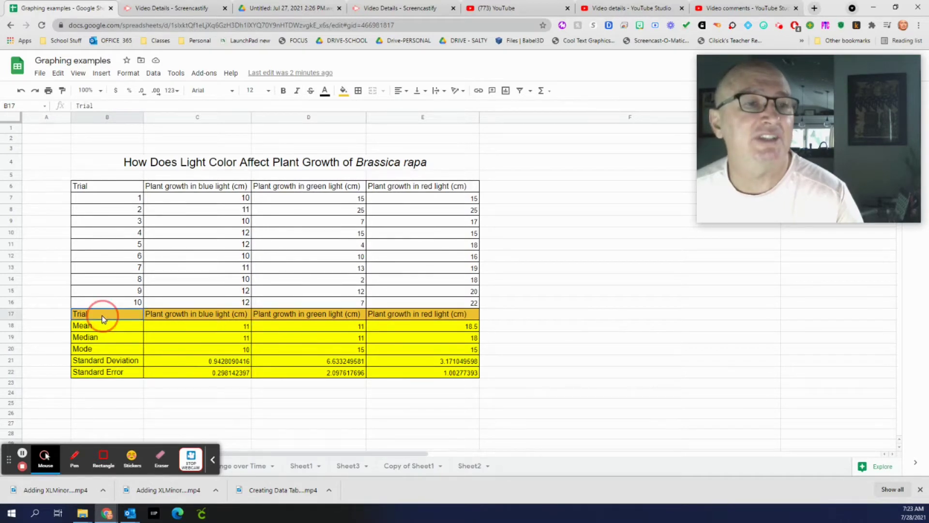
drag(101, 315, 477, 376)
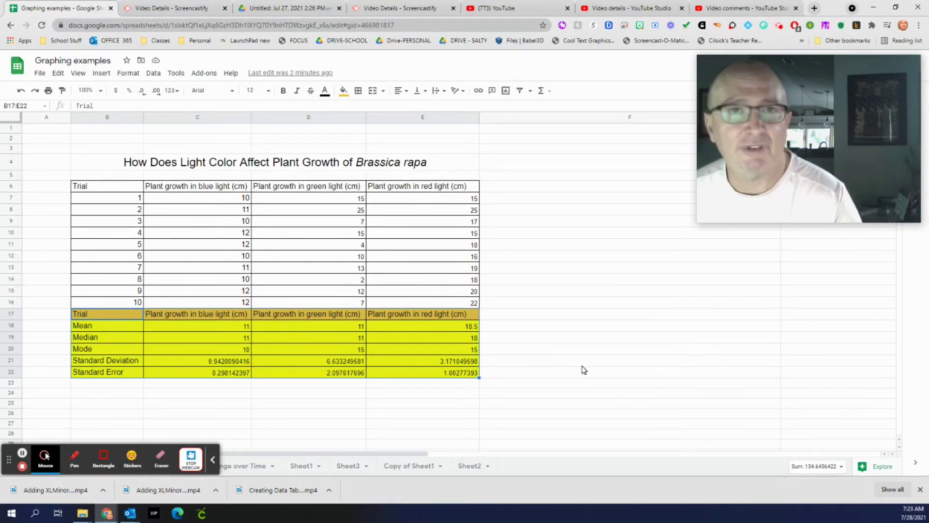
drag(593, 280, 592, 291)
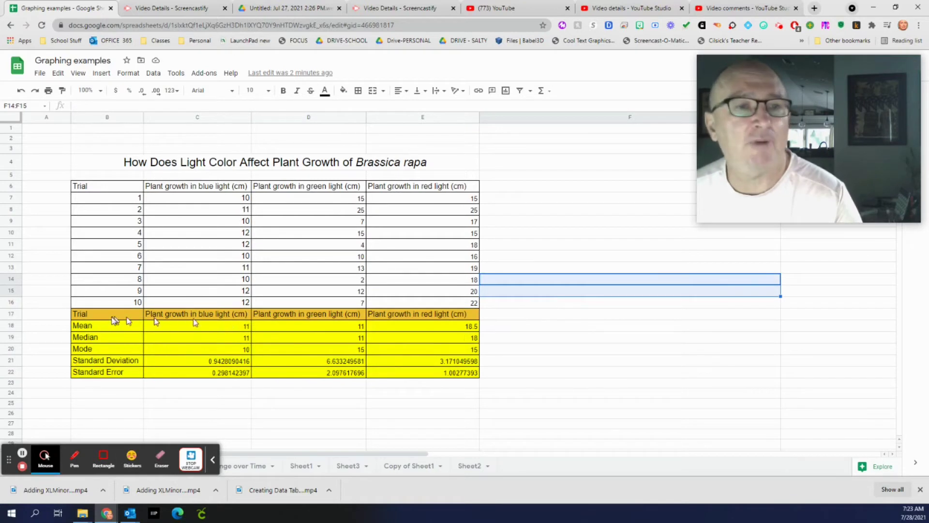
Insert a column chart from the summary header and Mean rows, range B17:E18
click(98, 317)
drag(134, 315, 462, 328)
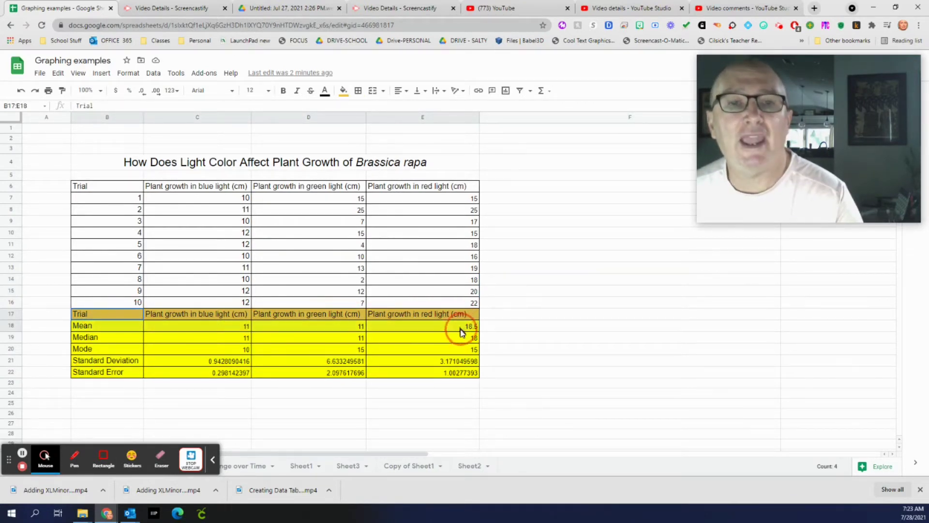
click(507, 92)
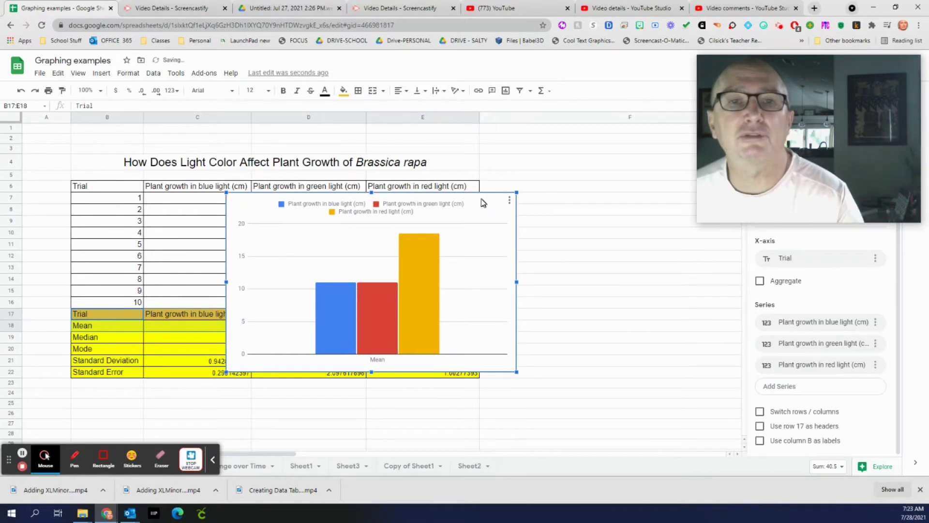
Move the new chart to the right so the blue and green light columns of the summary table are uncovered
drag(483, 203, 603, 219)
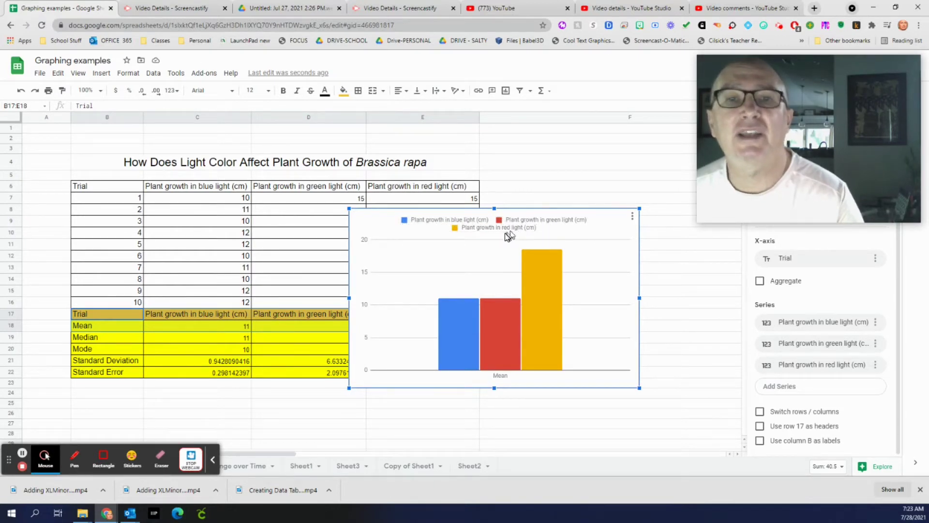
drag(611, 218, 618, 248)
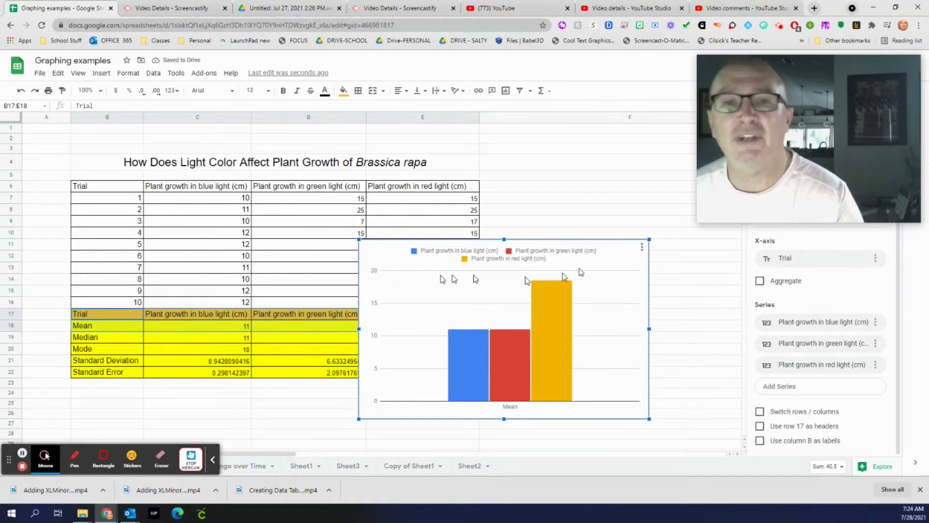
drag(619, 254, 610, 215)
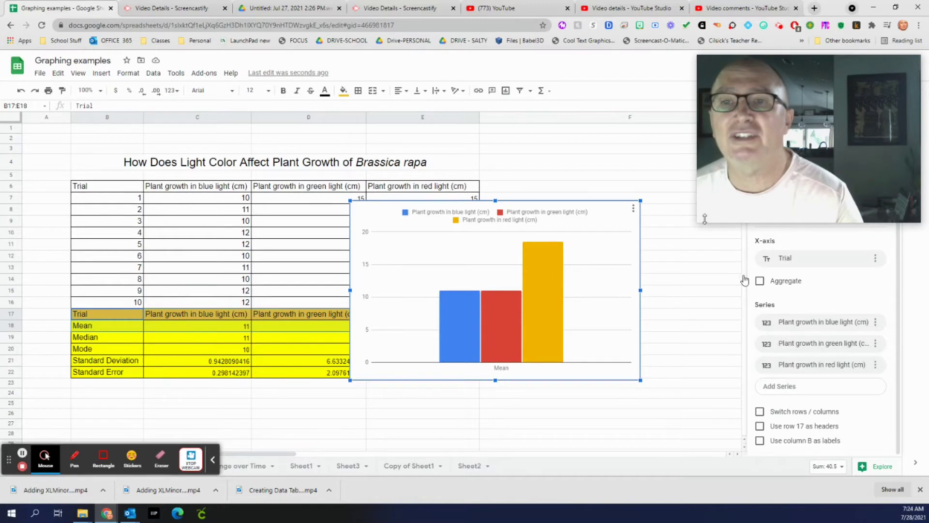
mouse_move(711, 119)
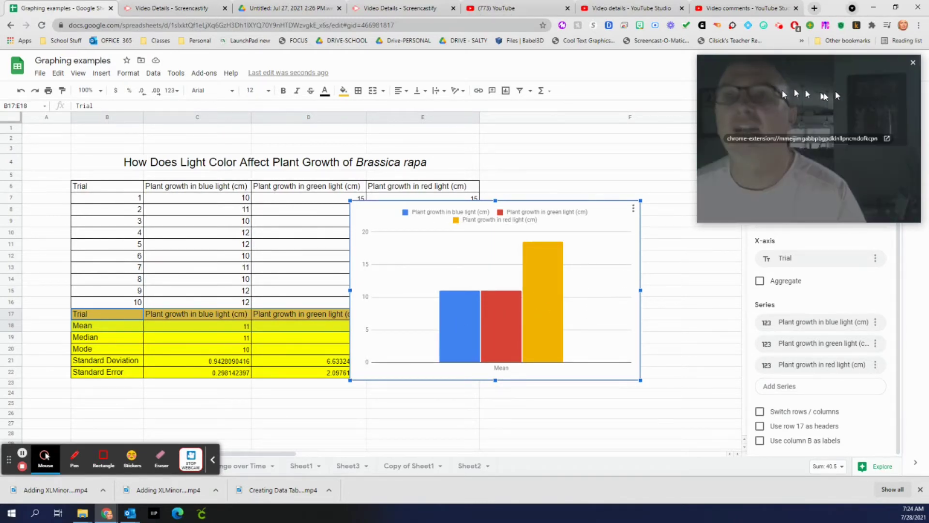
drag(849, 94, 186, 98)
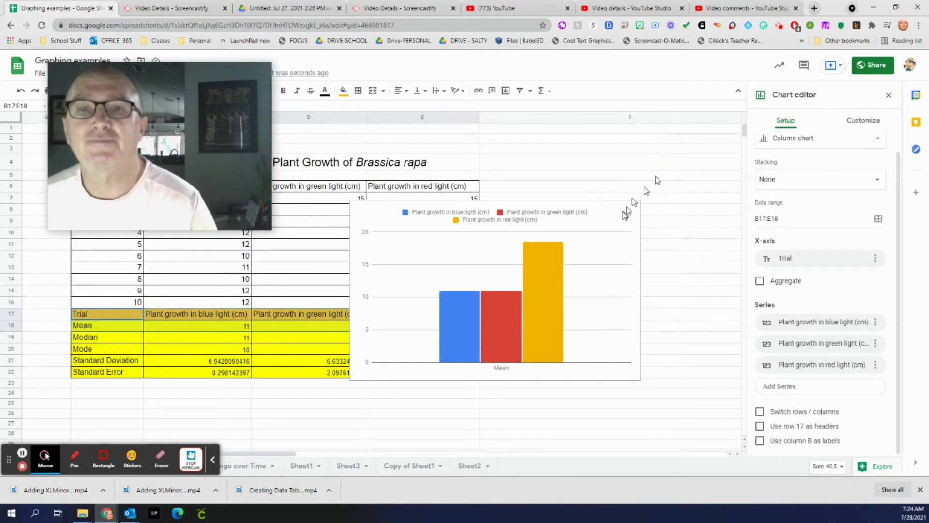
drag(604, 211, 656, 166)
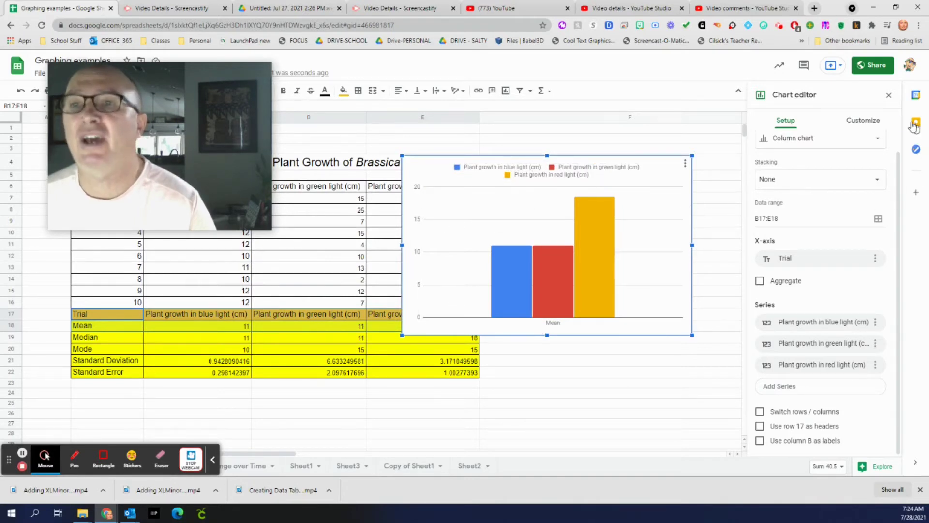
Set the chart title to "Plant Growth under different colors of light"
click(869, 120)
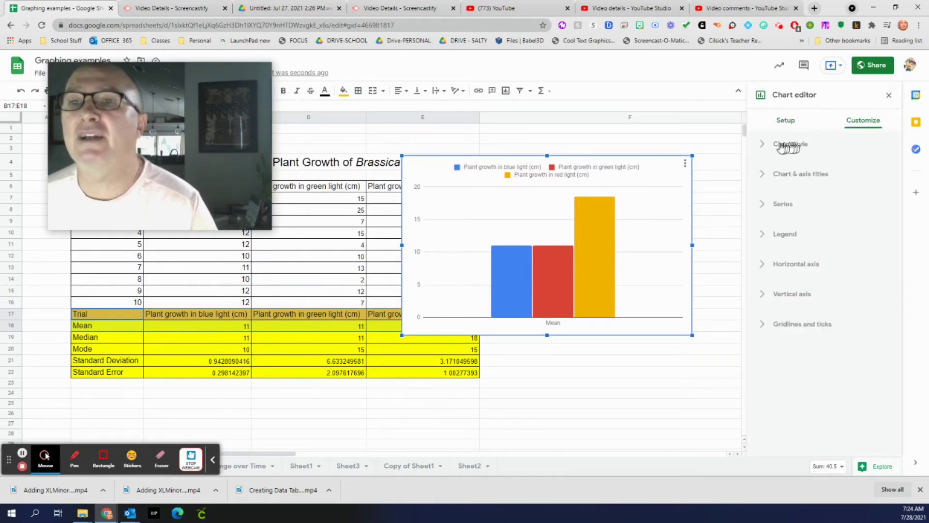
click(759, 175)
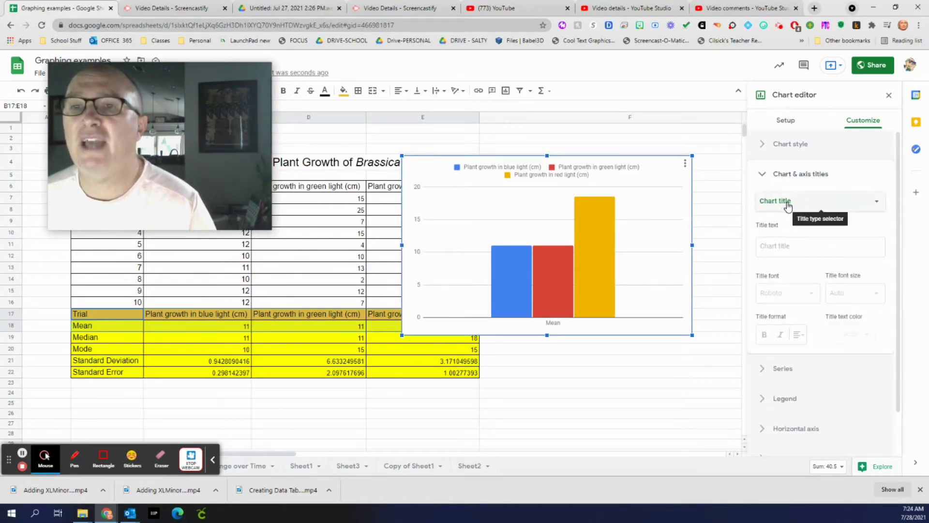
click(784, 246)
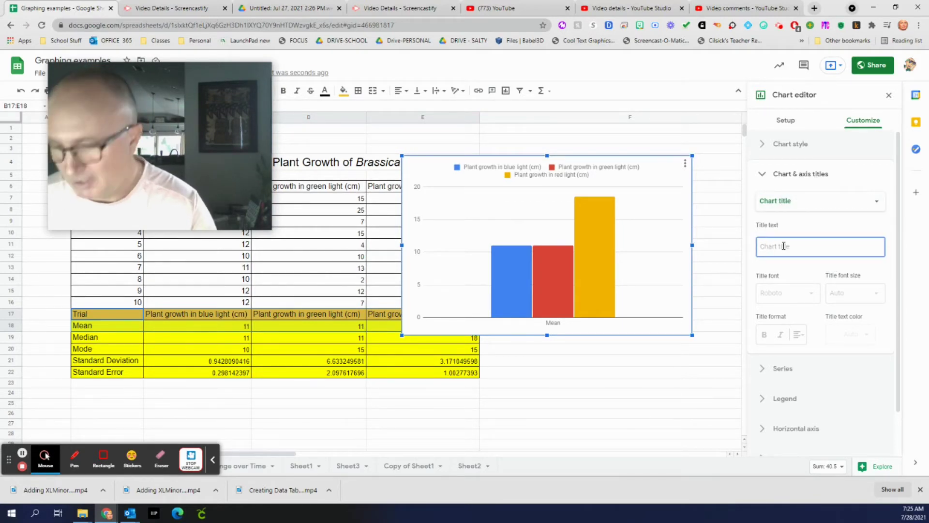
text(P)
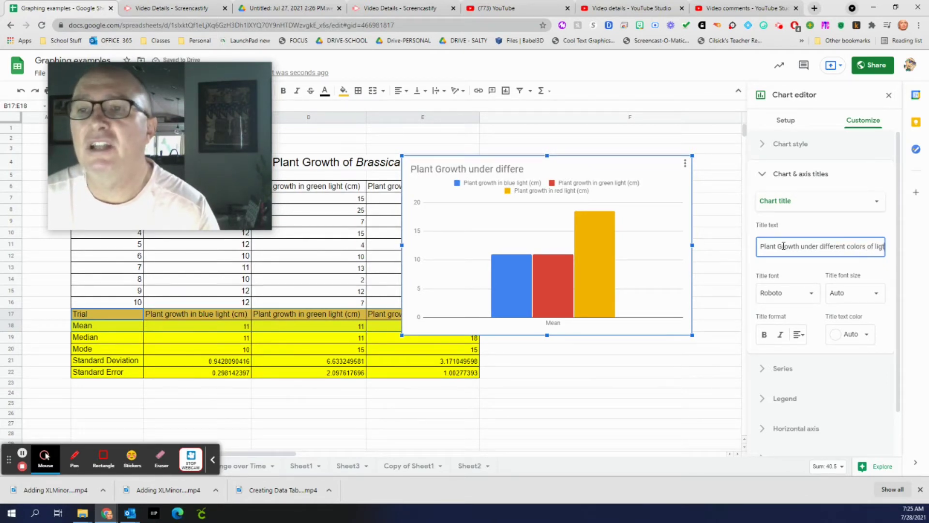
text(ht)
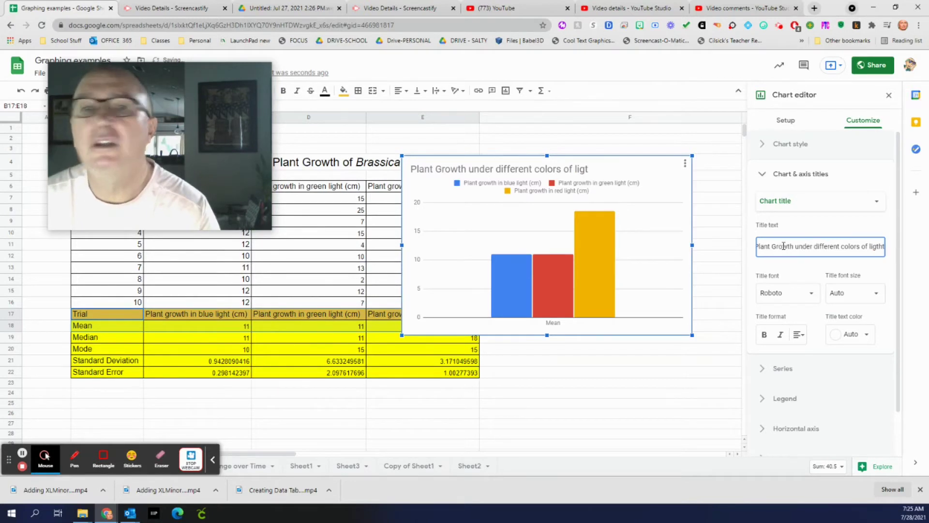
double_click(876, 245)
text(light)
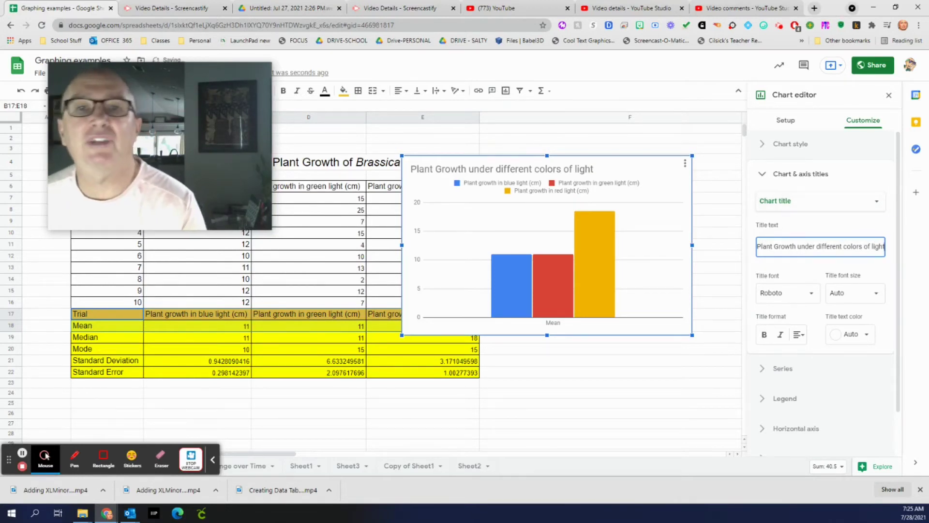
Set the chart's horizontal axis title to "Test Groups"
click(791, 201)
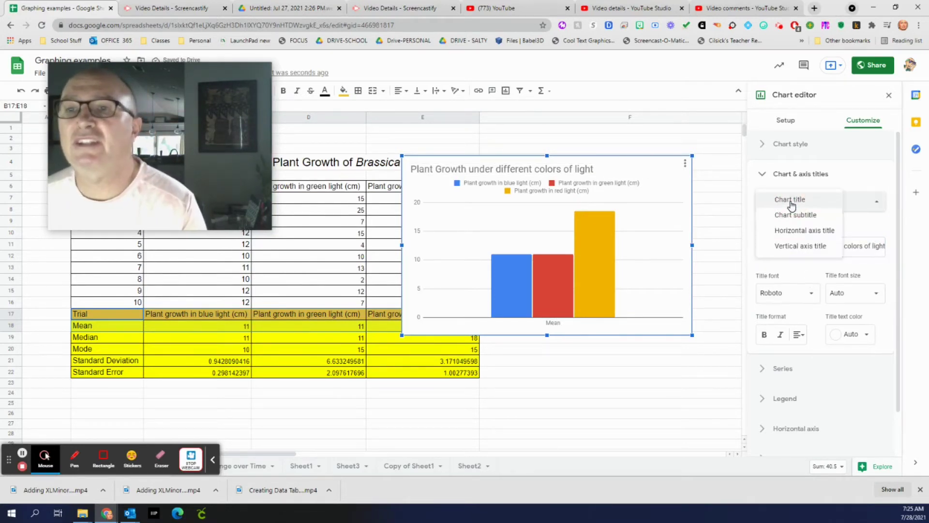
click(796, 234)
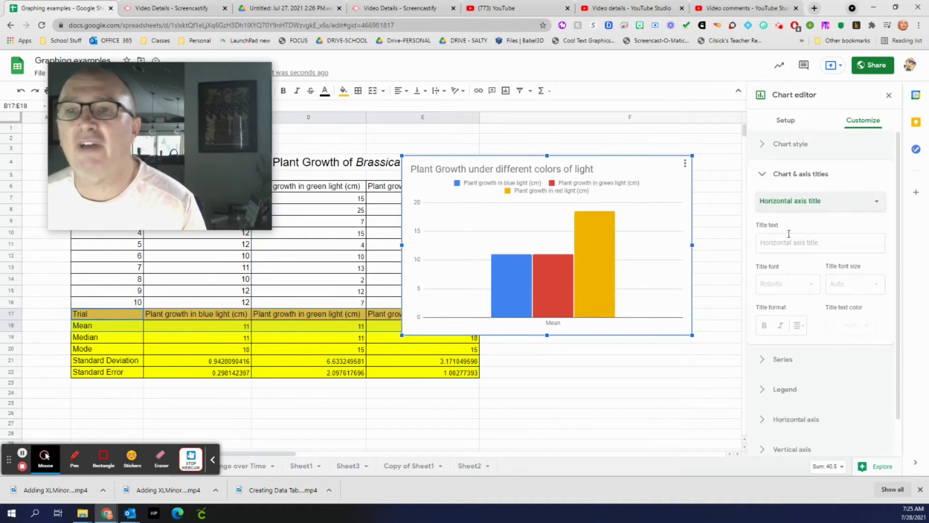
click(785, 242)
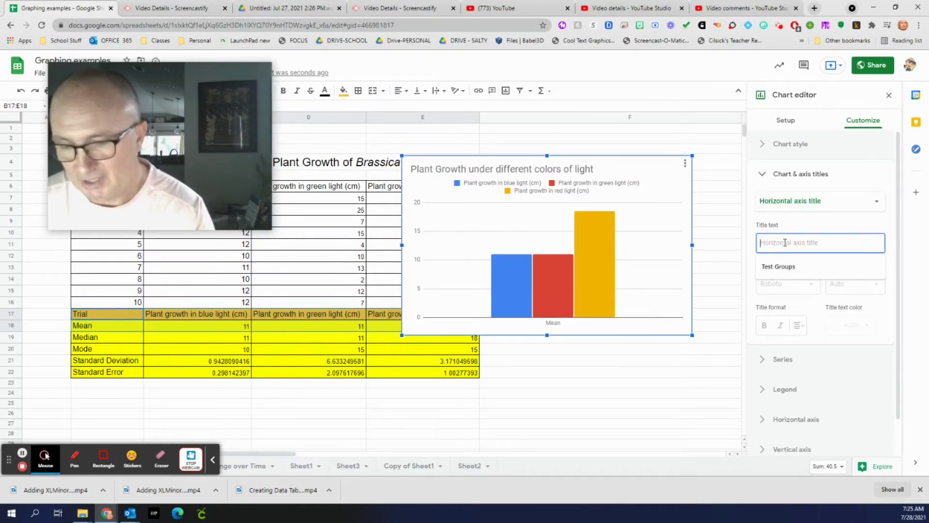
text(Test Groups)
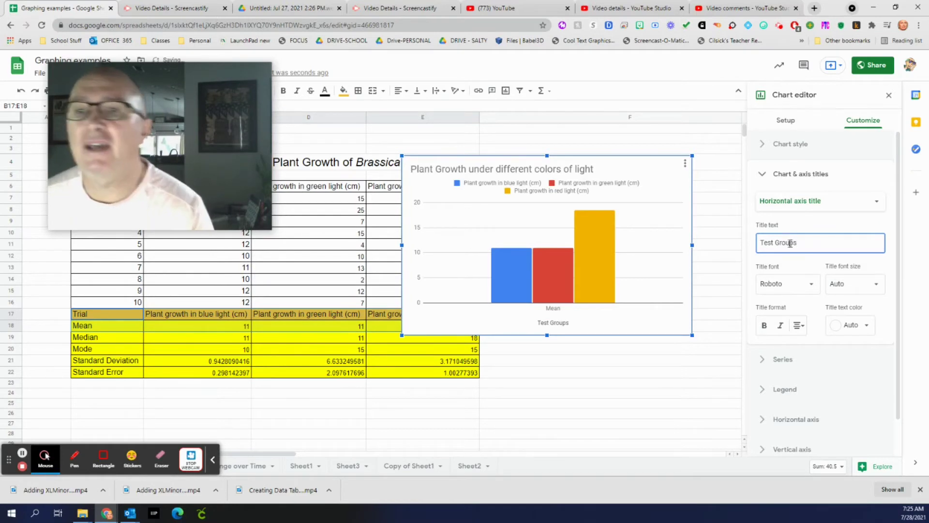
Set the vertical axis title to "Growth in cm" and shift the chart slightly further right
click(796, 201)
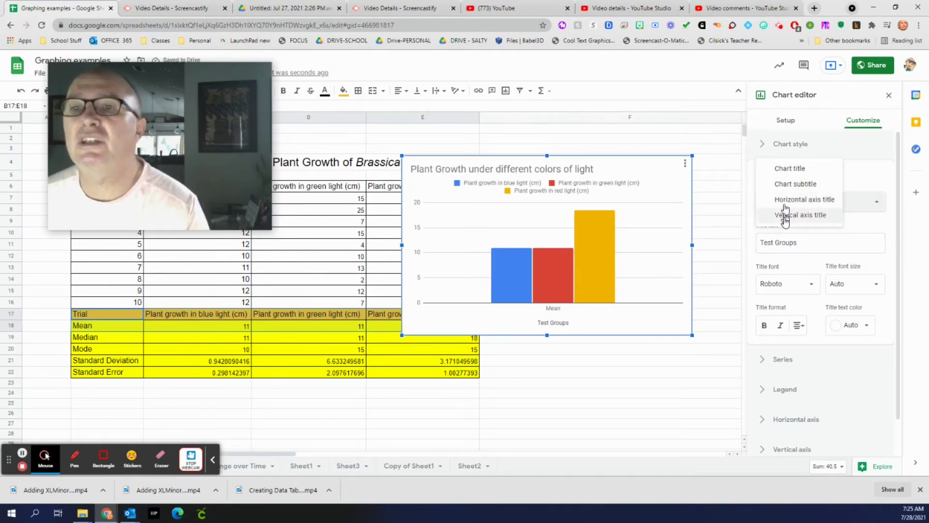
click(786, 217)
click(781, 239)
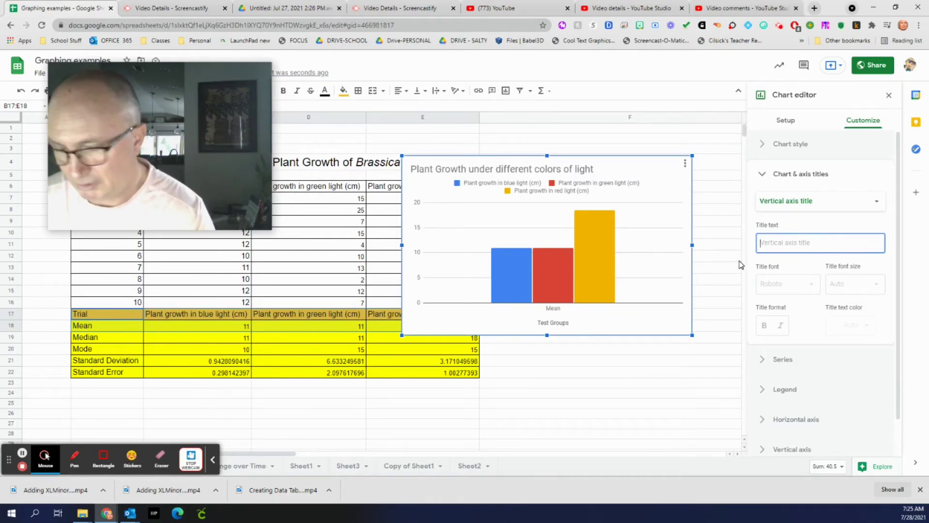
text(Growth in cm)
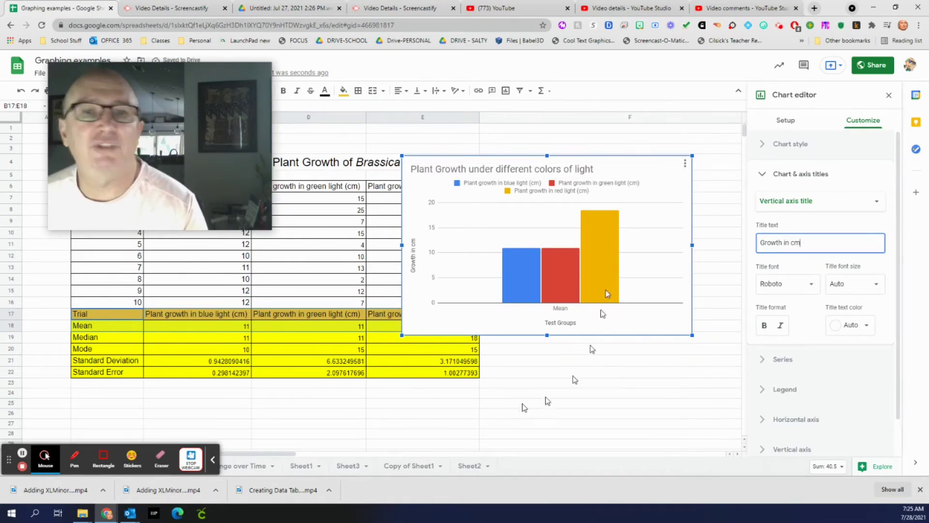
drag(629, 163, 660, 162)
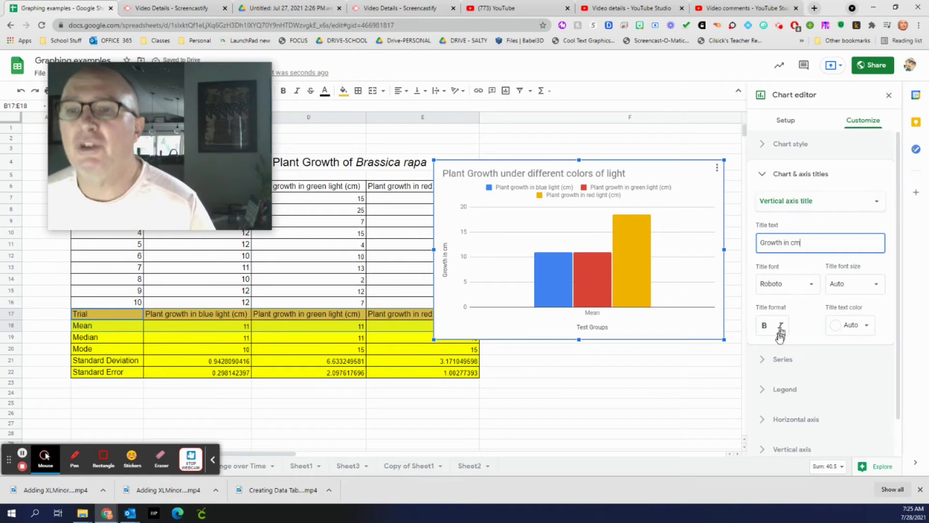
Enable error bars for all series of the chart and set their type to Constant
click(766, 362)
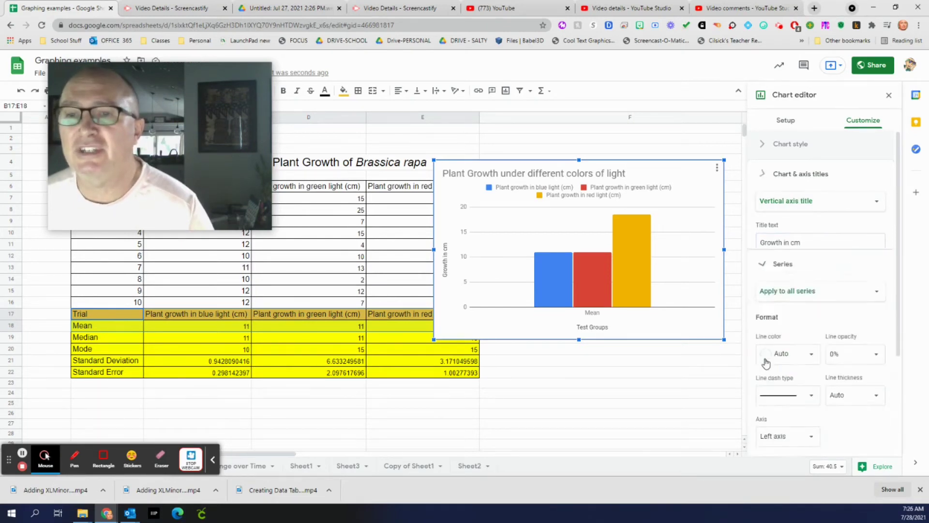
scroll(780, 286, down, 3)
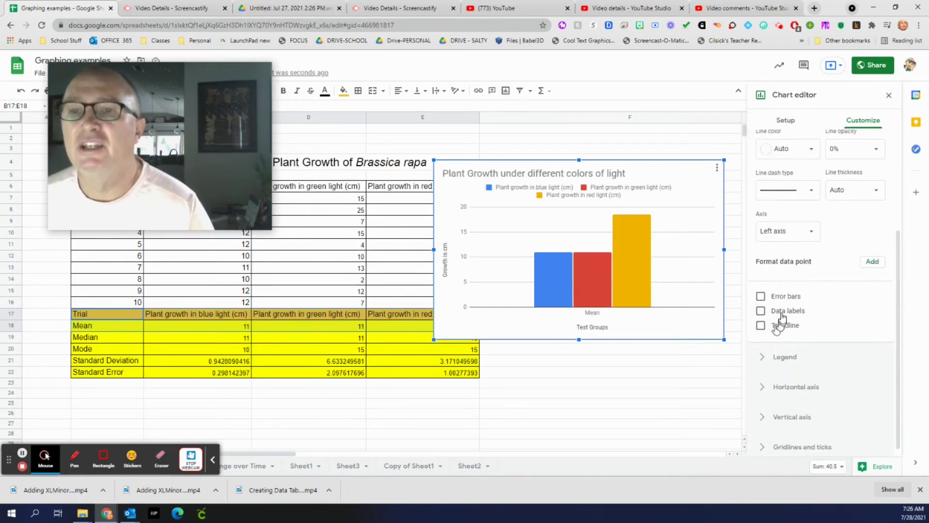
scroll(762, 298, down, 1)
click(762, 298)
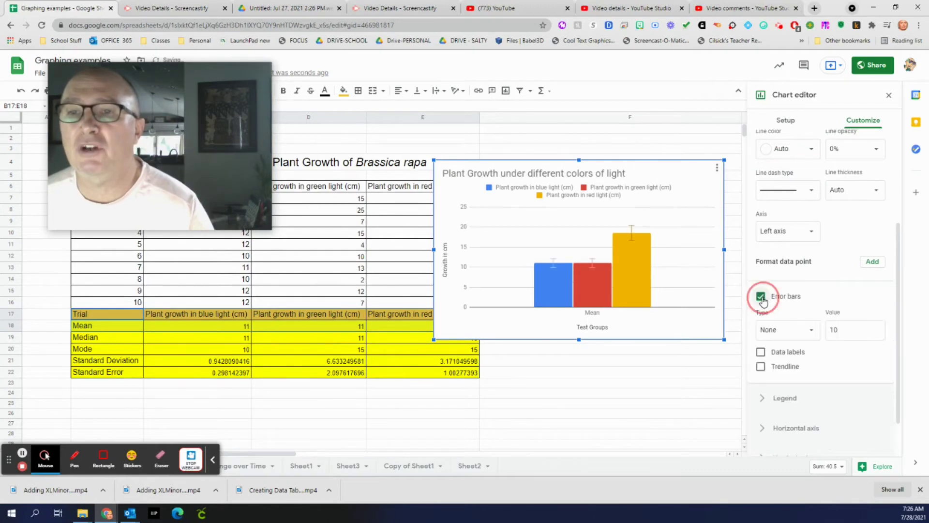
click(781, 330)
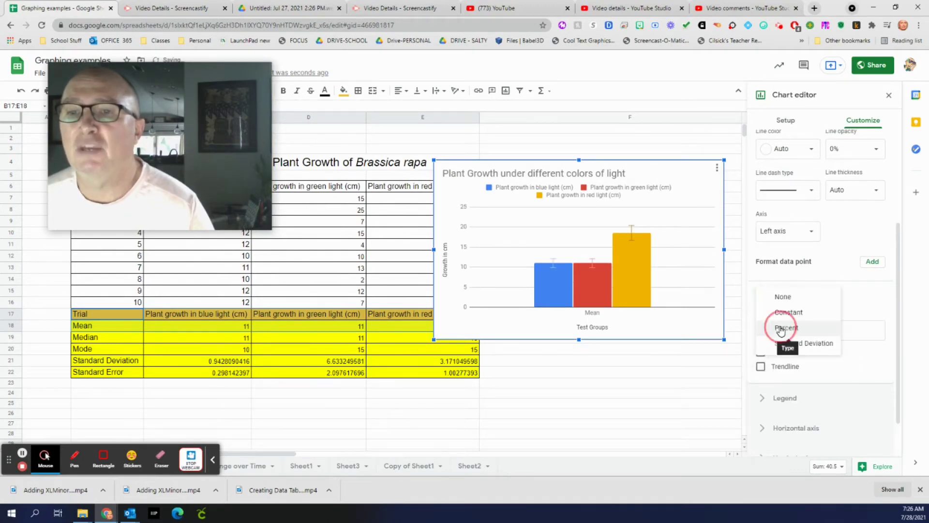
click(784, 316)
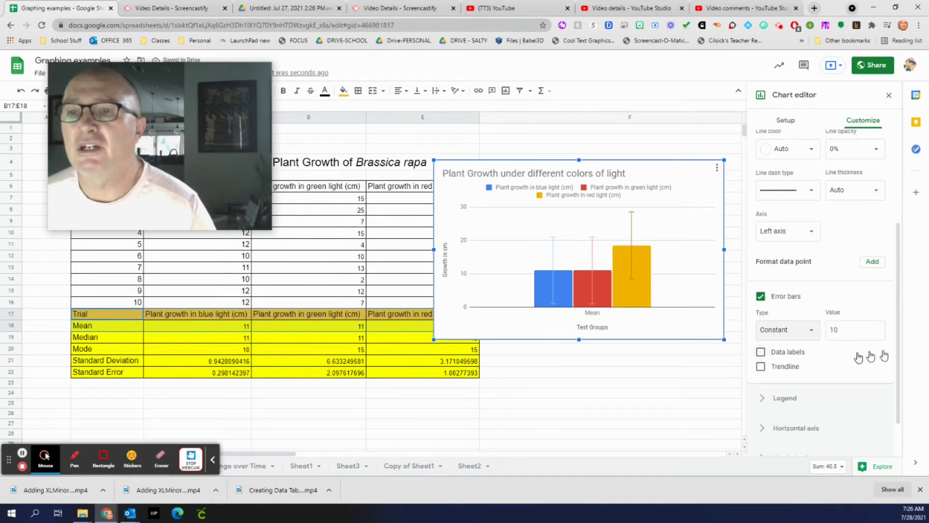
scroll(796, 368, up, 2)
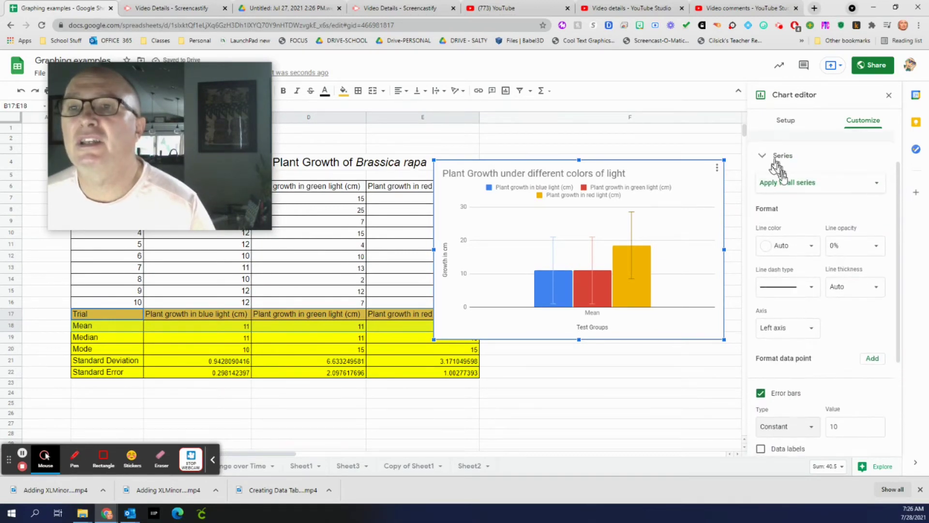
click(783, 183)
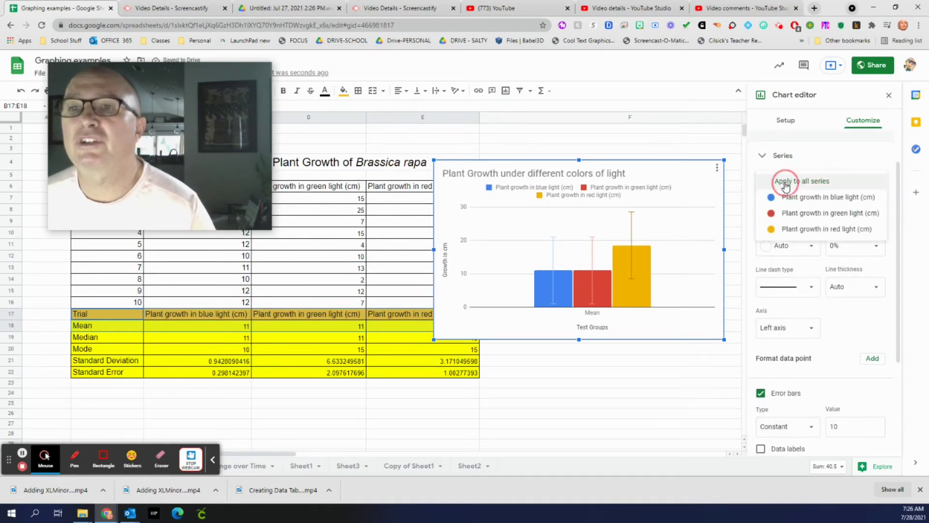
click(809, 199)
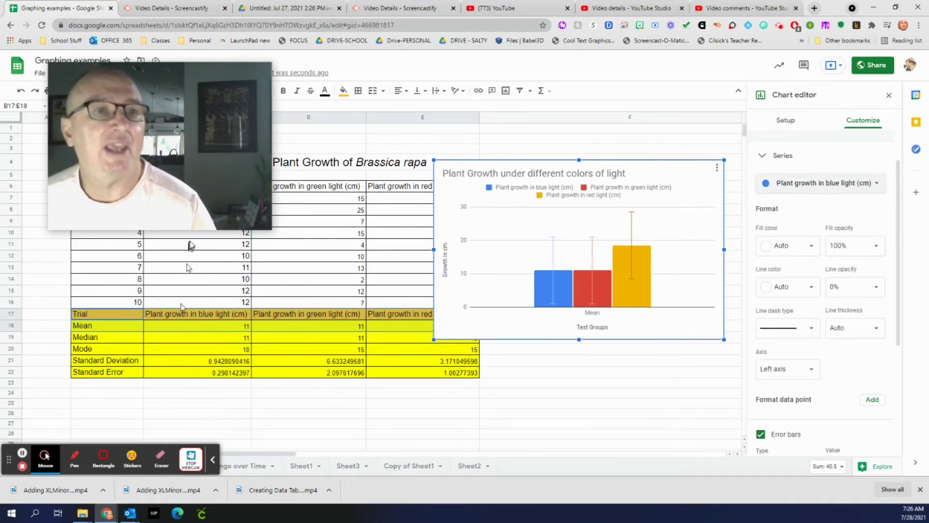
Copy the blue light group's standard error from the statistics table and reopen the chart's series customization settings
click(222, 377)
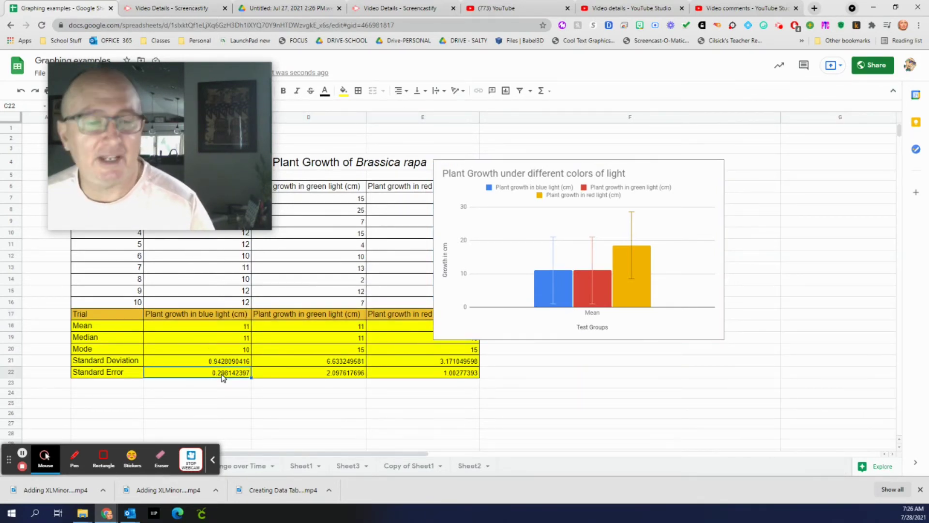
key(ctrl+c)
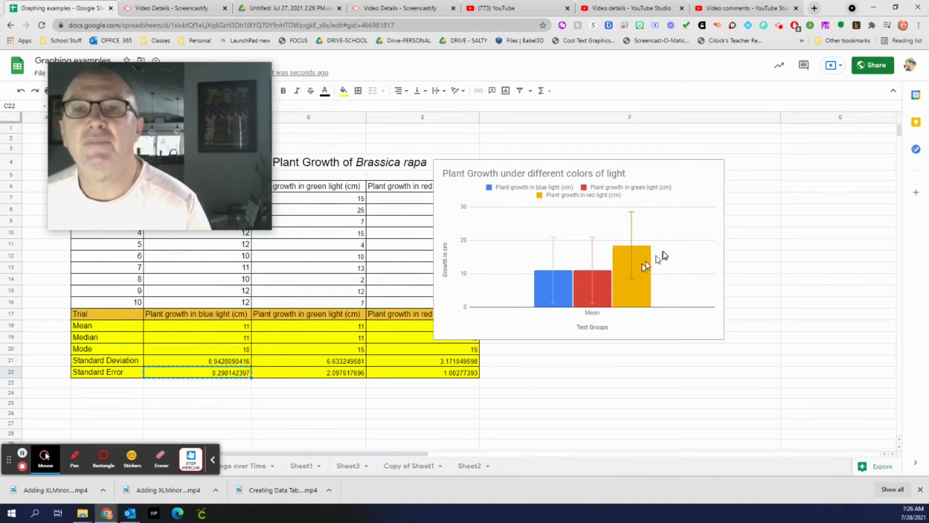
click(719, 170)
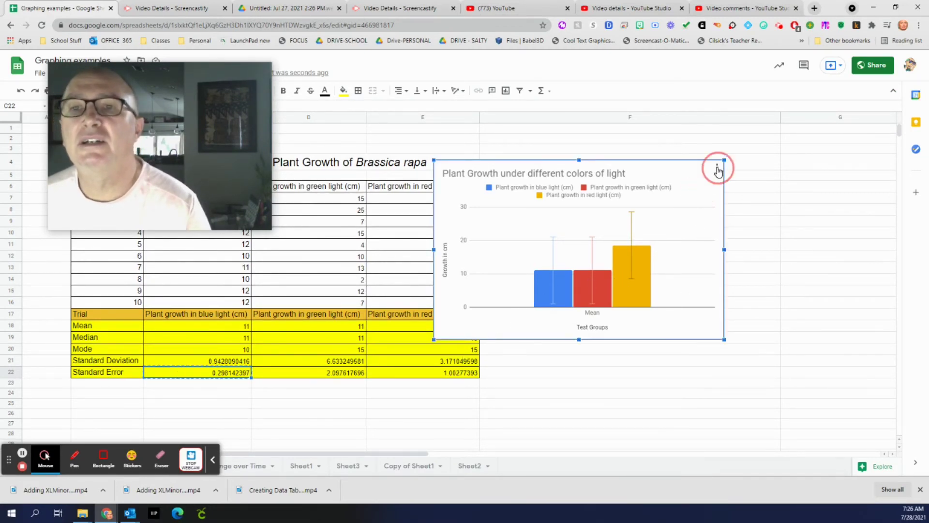
click(686, 180)
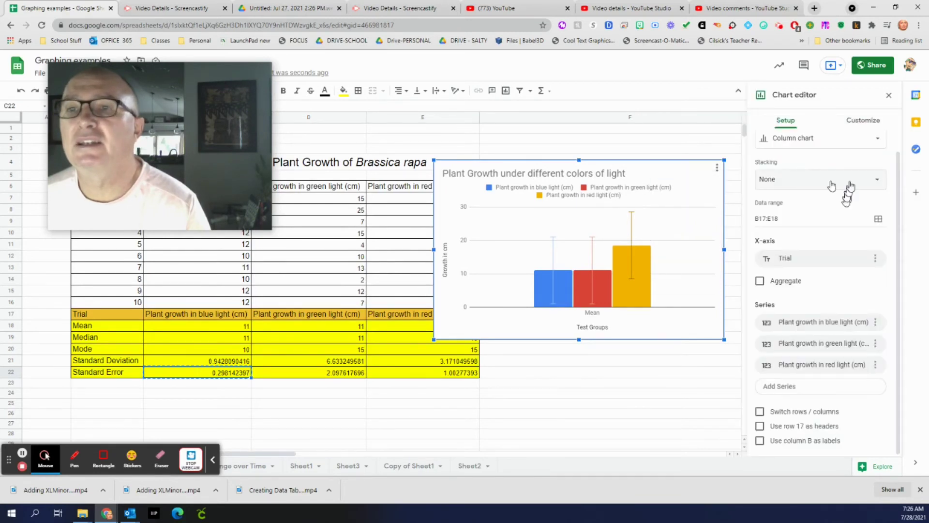
click(866, 121)
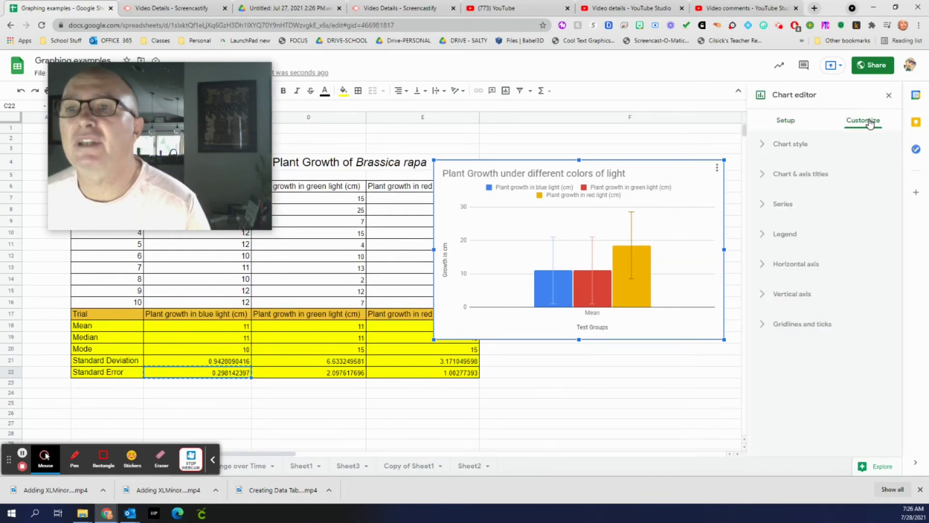
click(781, 205)
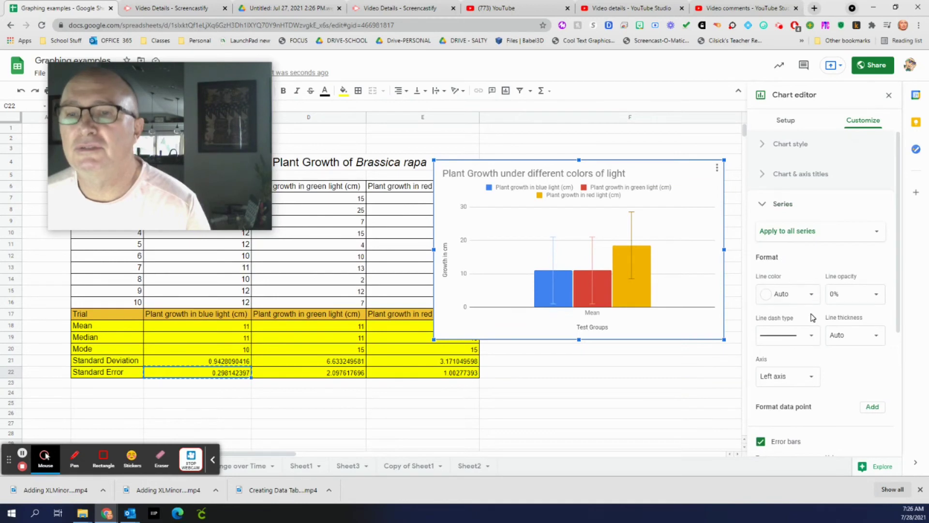
scroll(814, 317, down, 2)
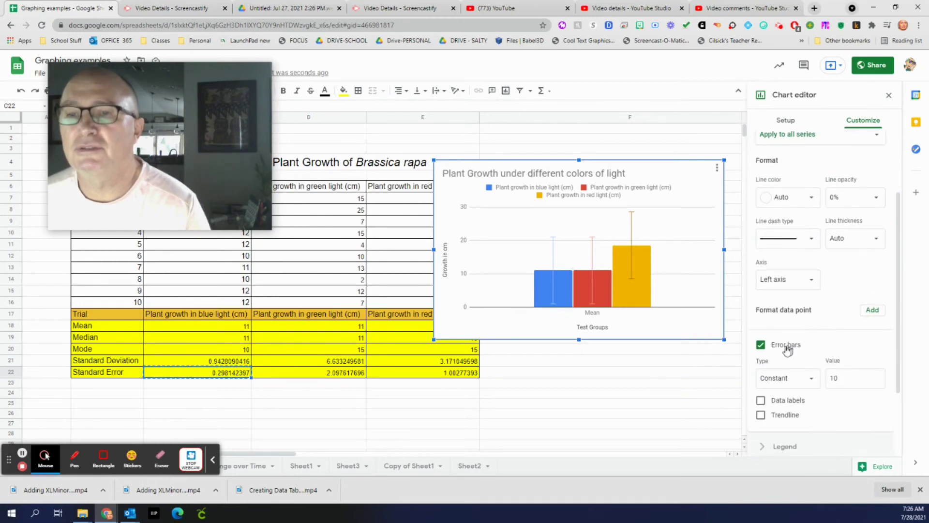
click(799, 385)
click(799, 386)
scroll(805, 195, up, 1)
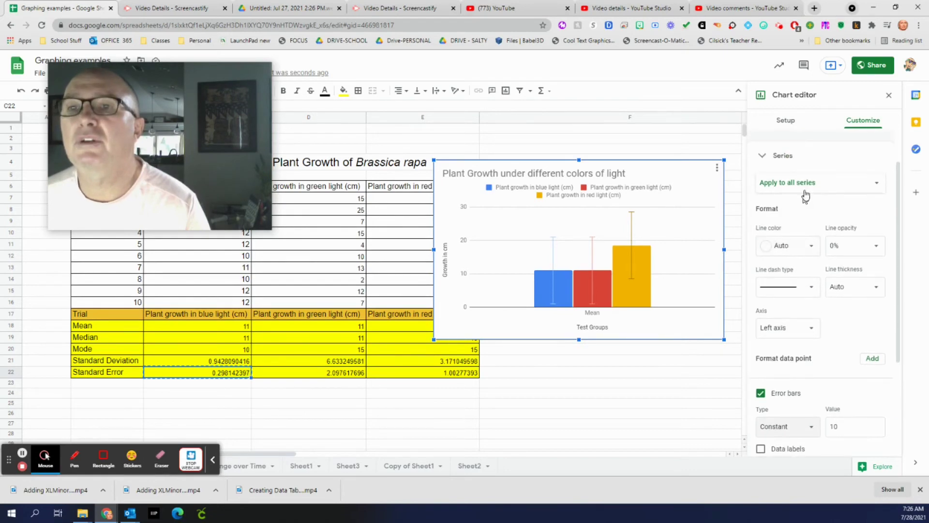
Set the blue light series' constant error bar value to the copied 0.298142397 and enable data labels for that series
click(806, 196)
click(796, 198)
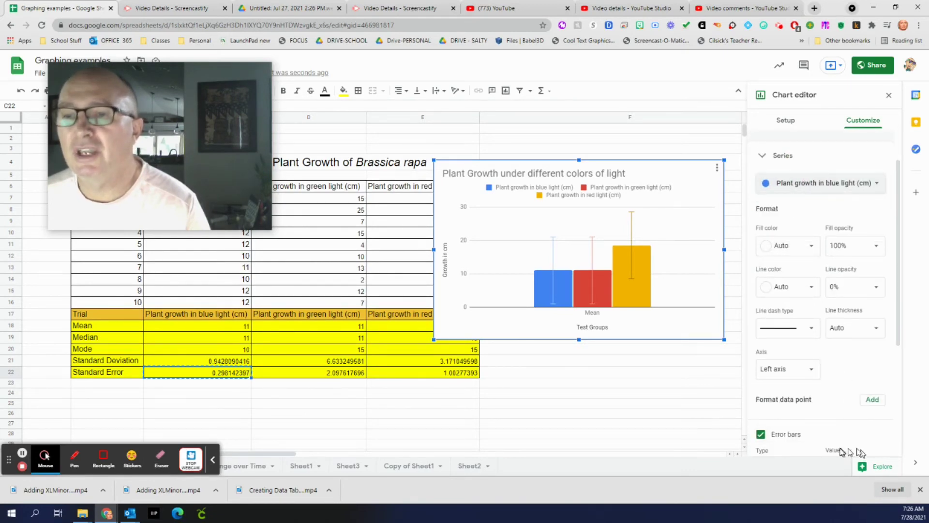
scroll(818, 411, down, 3)
click(845, 319)
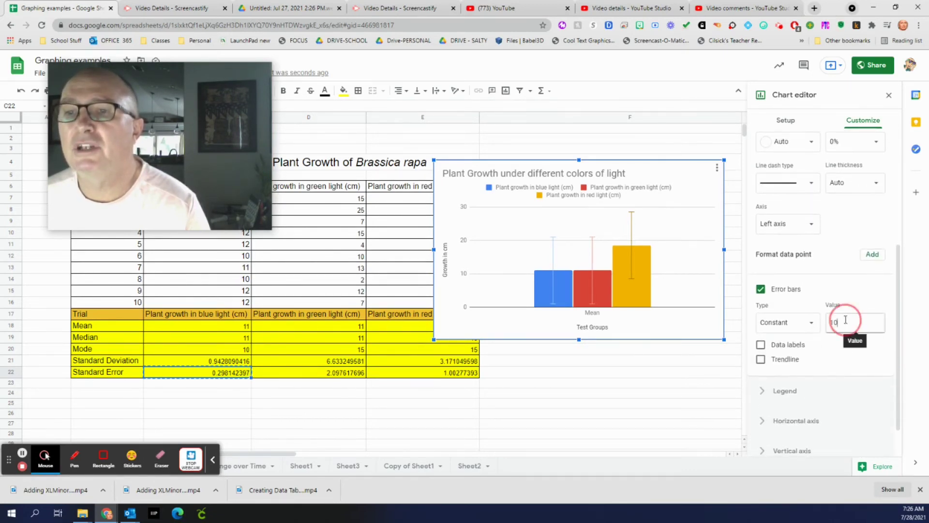
key(ctrl+v)
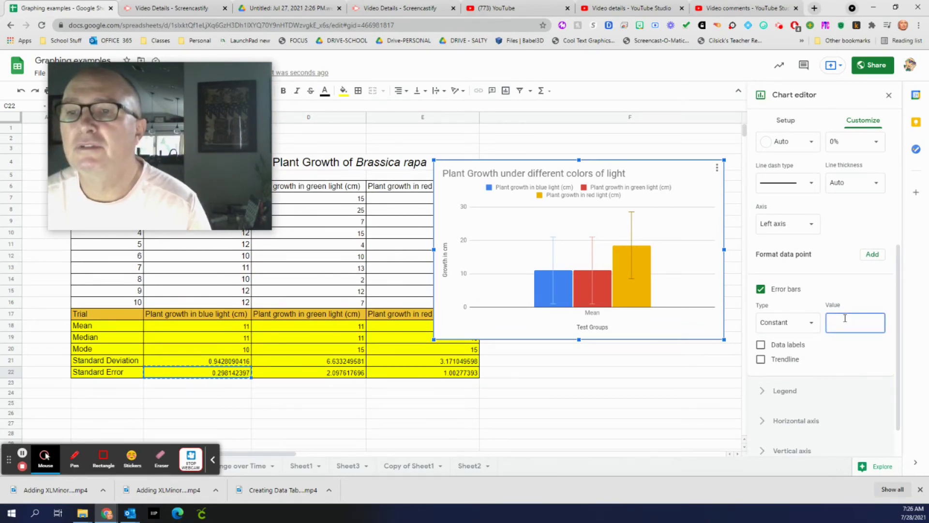
key(ctrl+v)
click(845, 347)
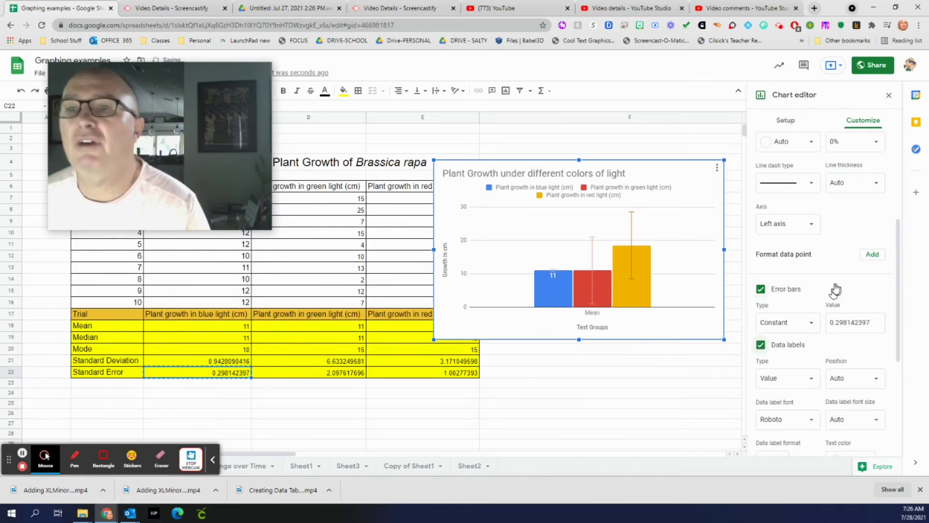
Set the constant error bar value of the green light series to 2.097
scroll(813, 271, up, 2)
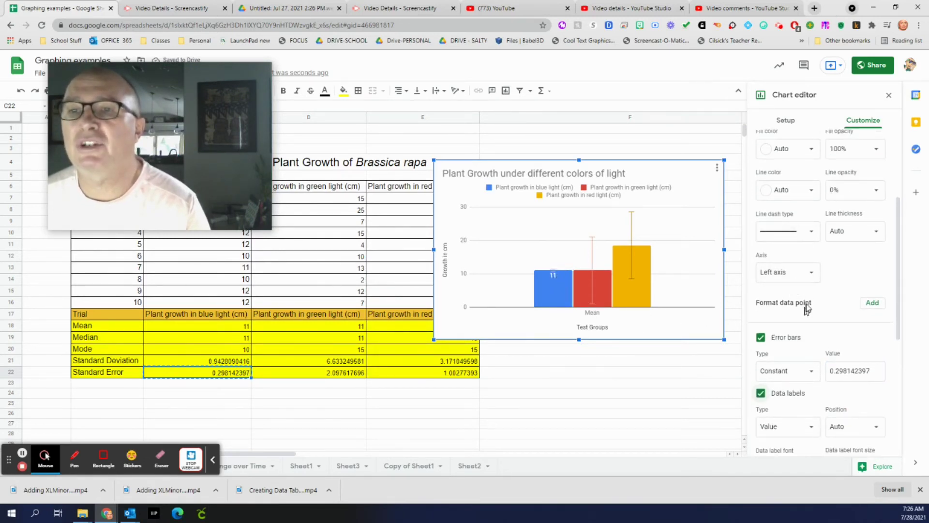
scroll(809, 295, up, 3)
click(812, 189)
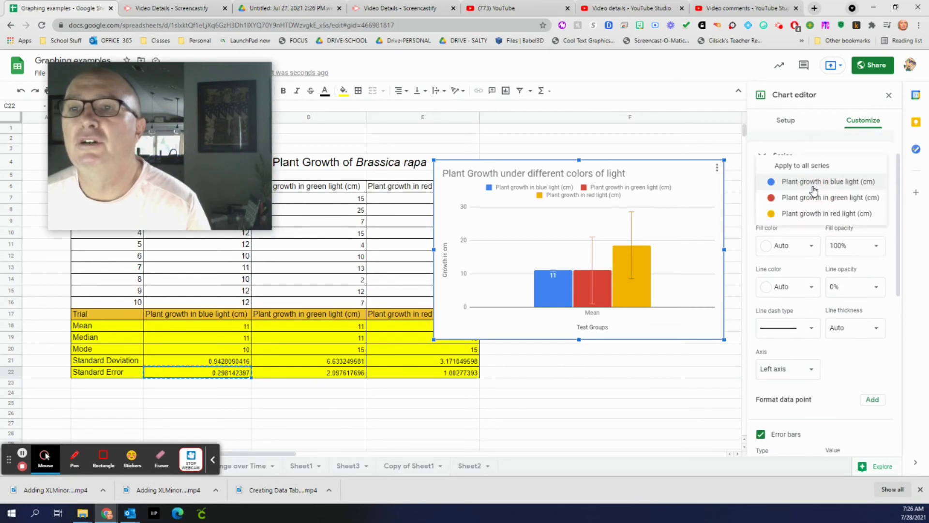
click(810, 198)
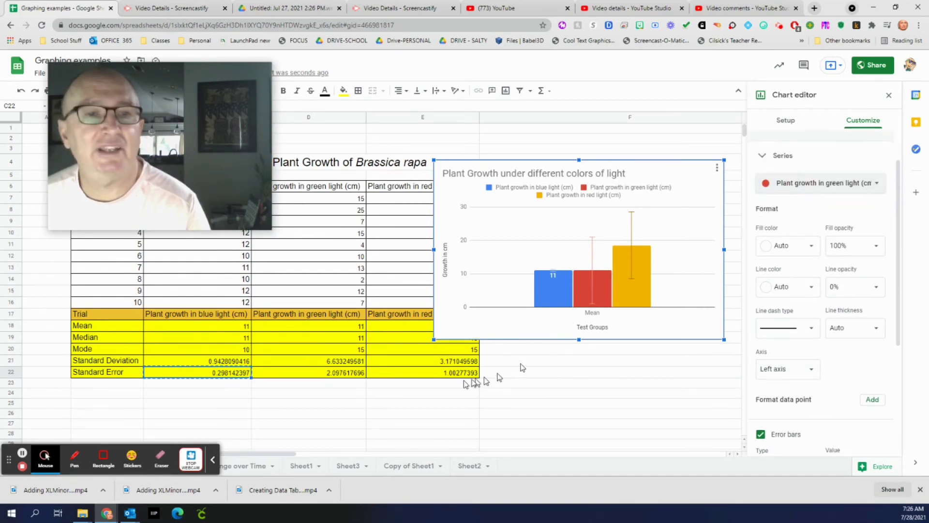
scroll(822, 387, down, 3)
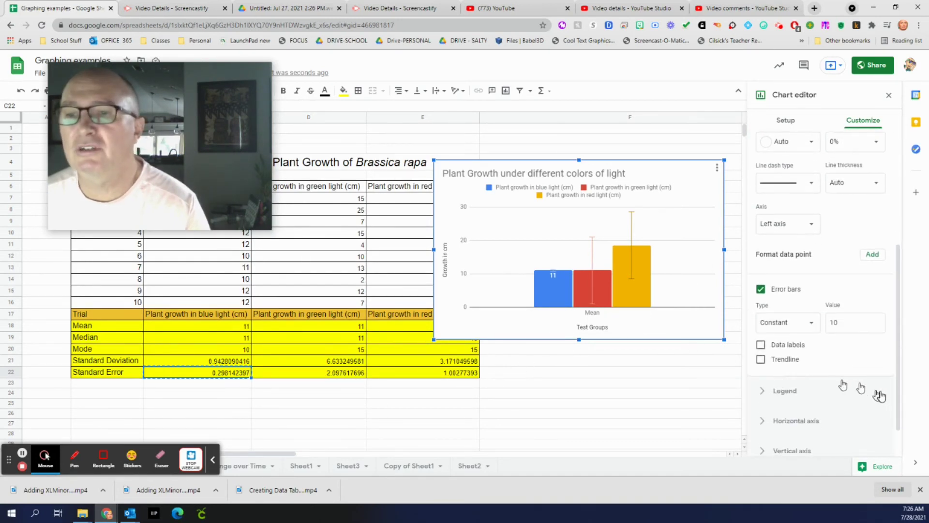
drag(848, 323, 826, 326)
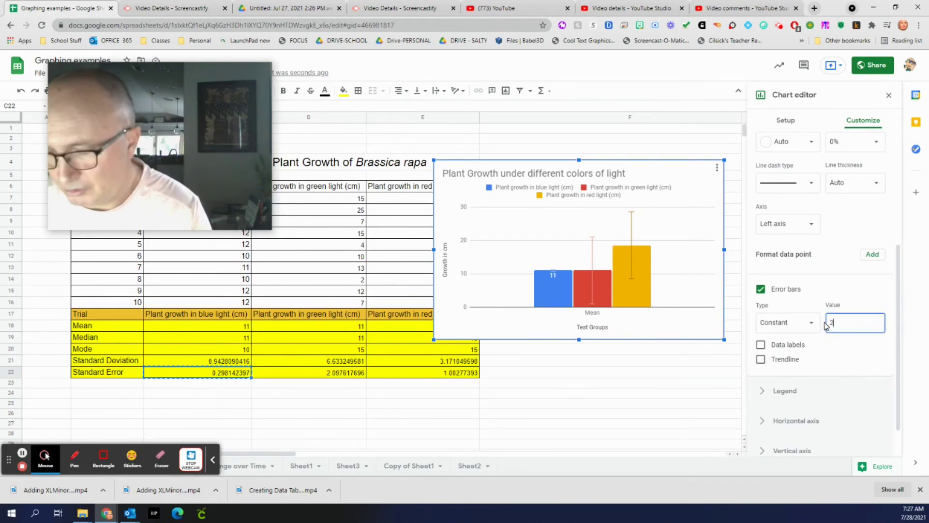
text(2.097)
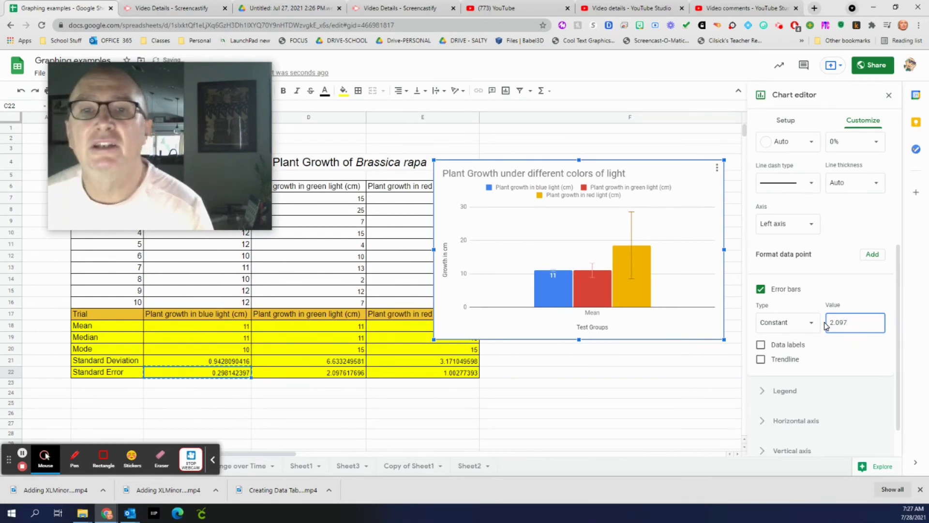
Set the constant error bar value of the red light series to 1.002 and copy the finished chart
scroll(836, 137, up, 3)
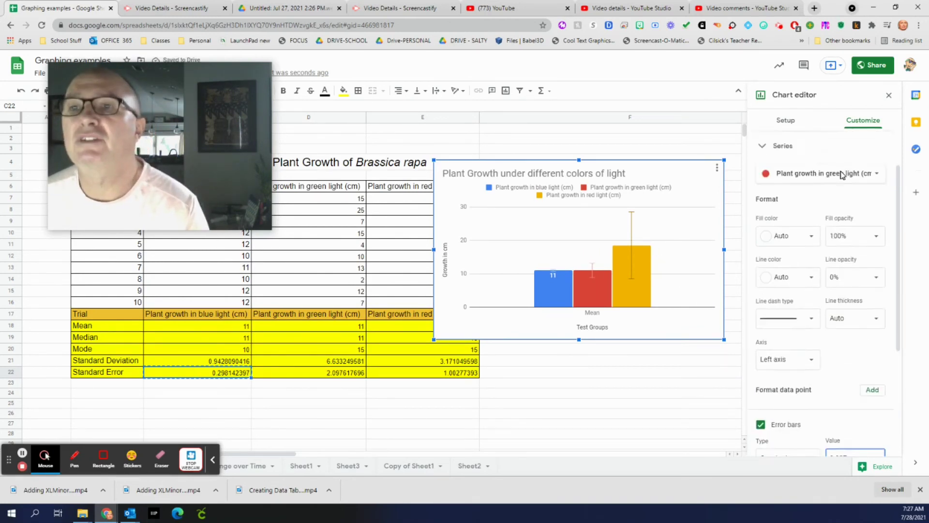
click(835, 183)
click(823, 200)
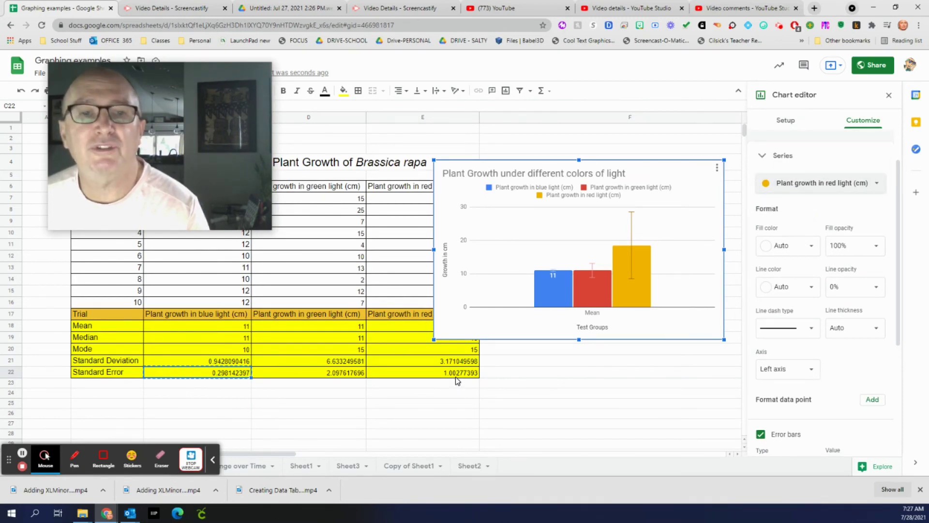
scroll(815, 429, down, 3)
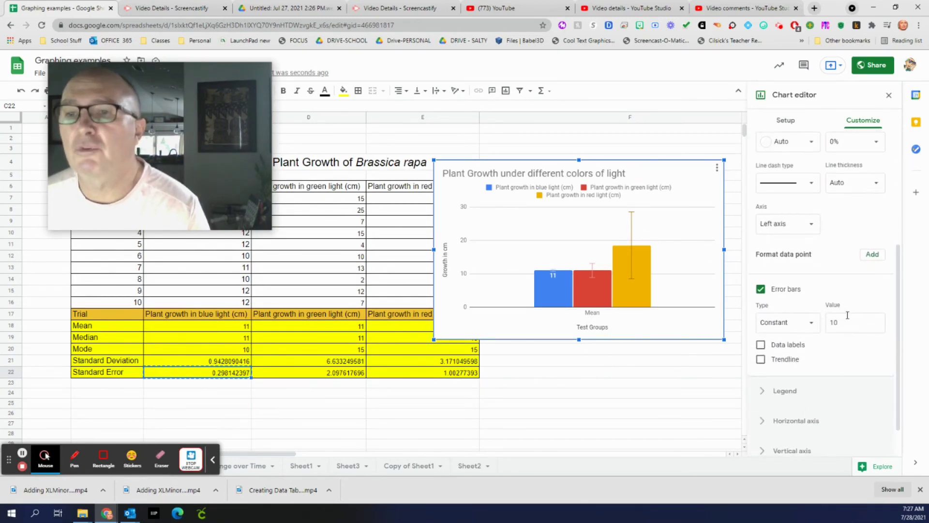
drag(836, 321, 828, 324)
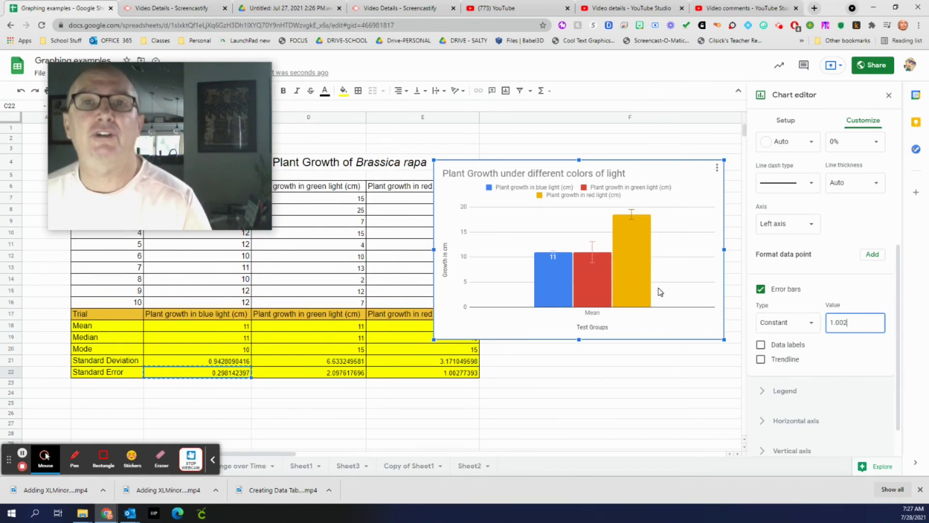
click(717, 168)
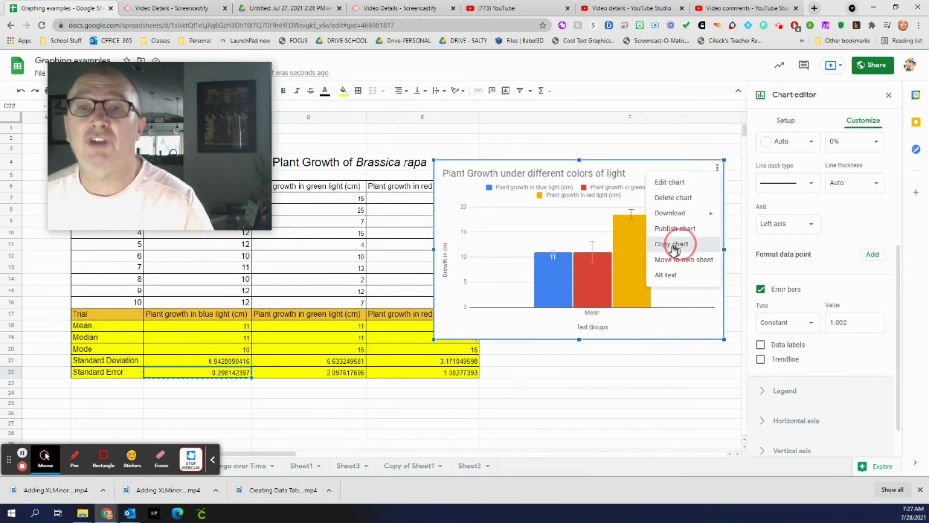
click(679, 246)
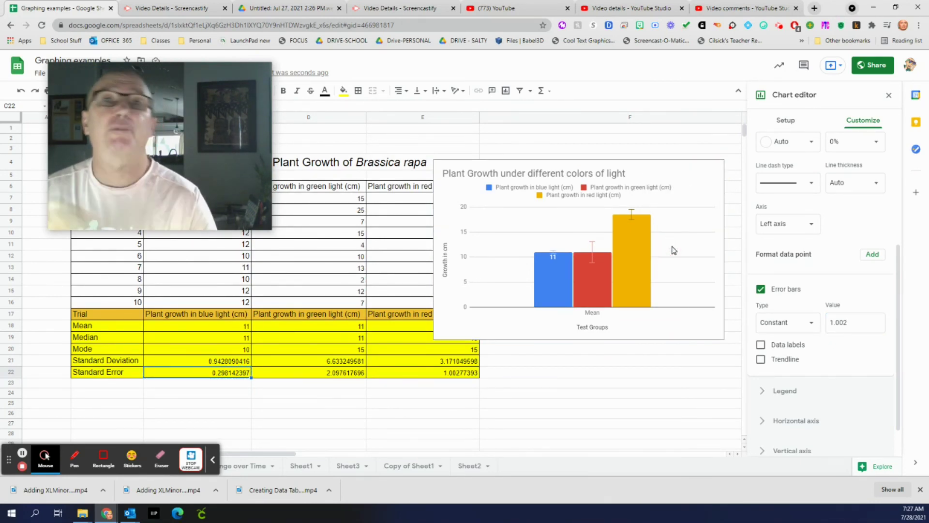